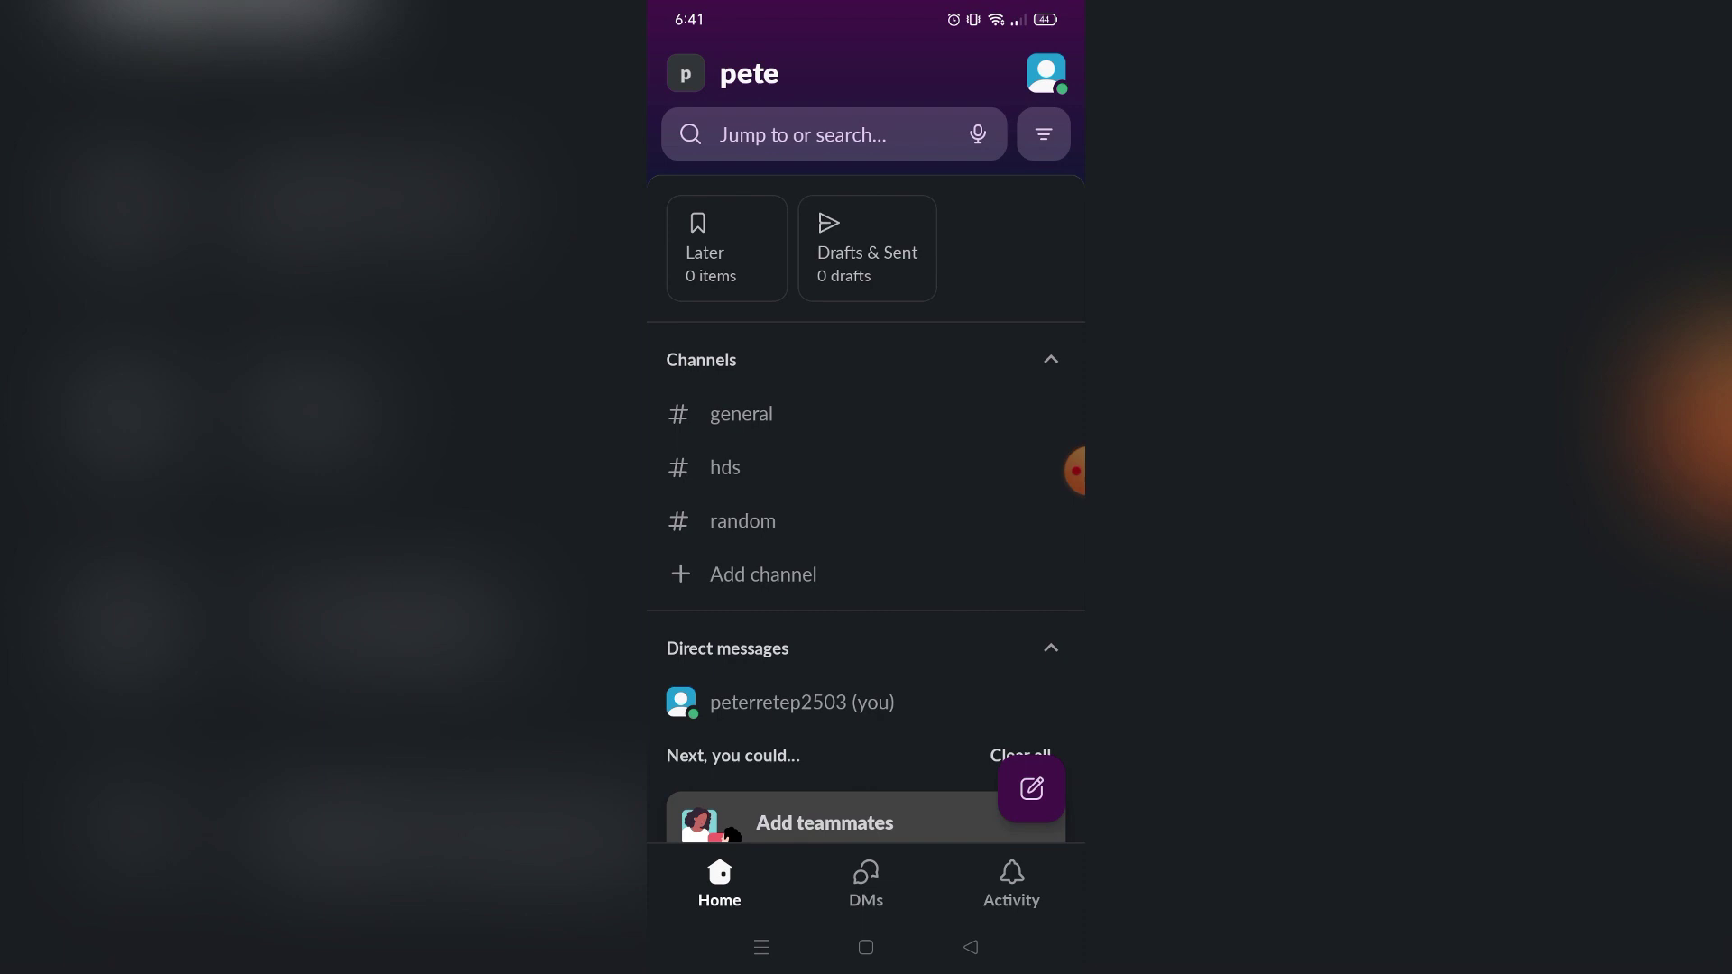
scroll(867, 541, down, 2)
scroll(866, 541, up, 2)
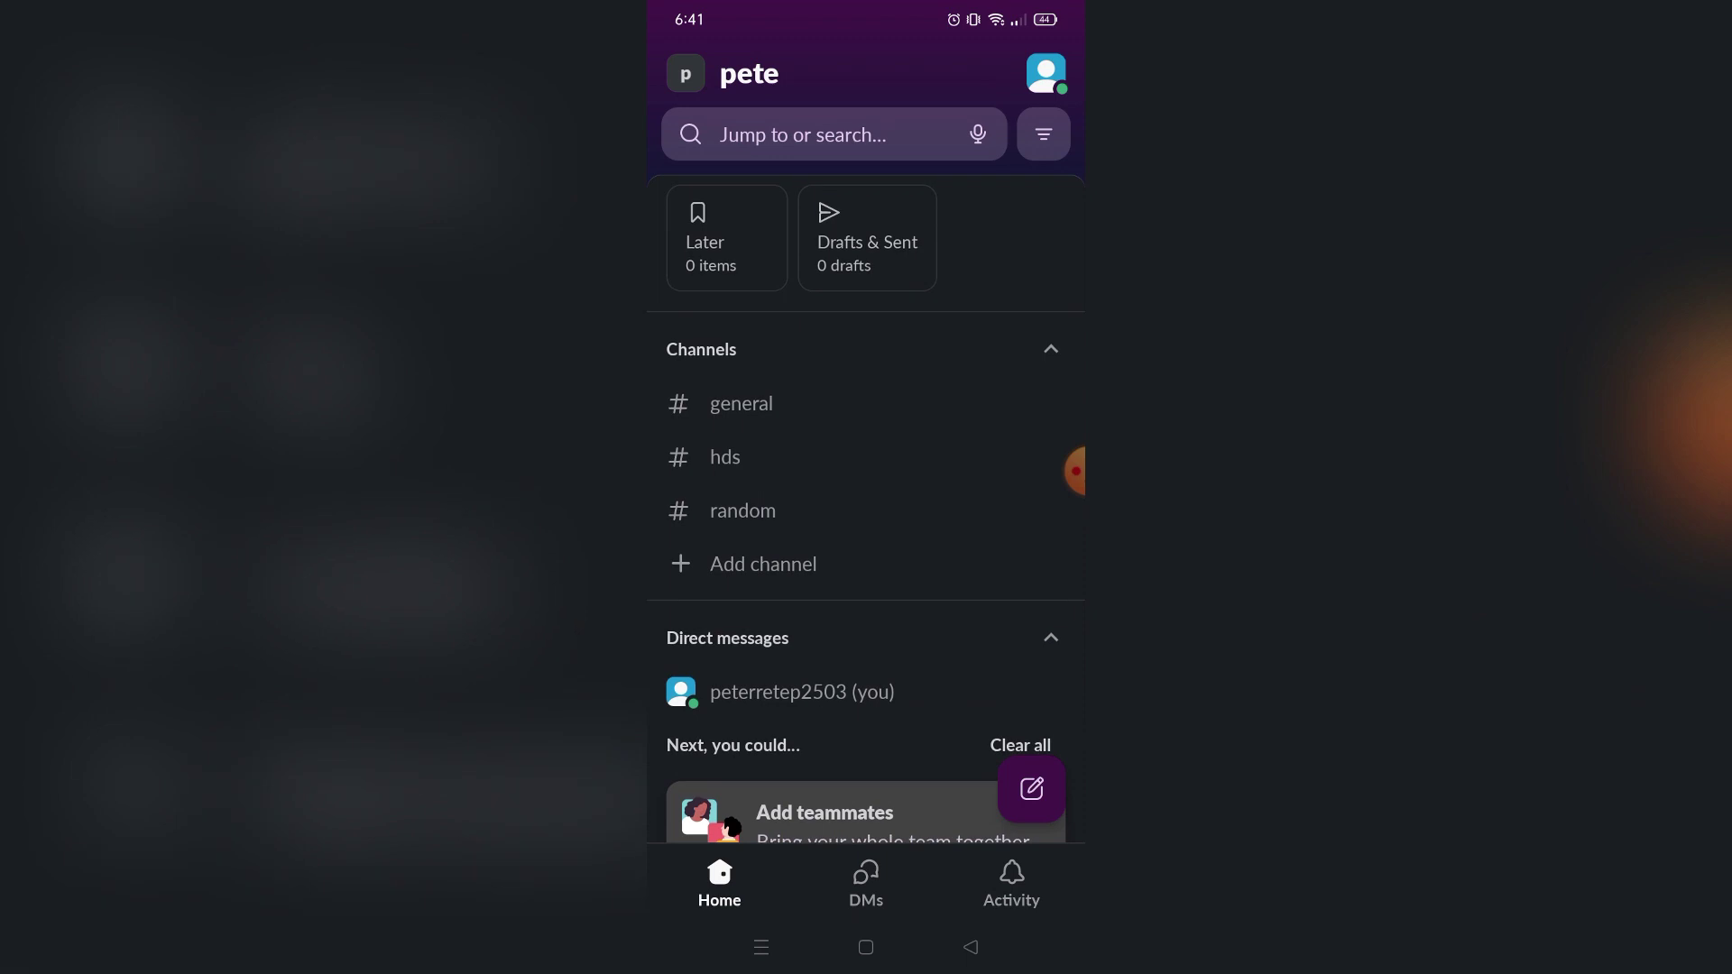
Open your own self-conversation from the direct messages list.
click(866, 883)
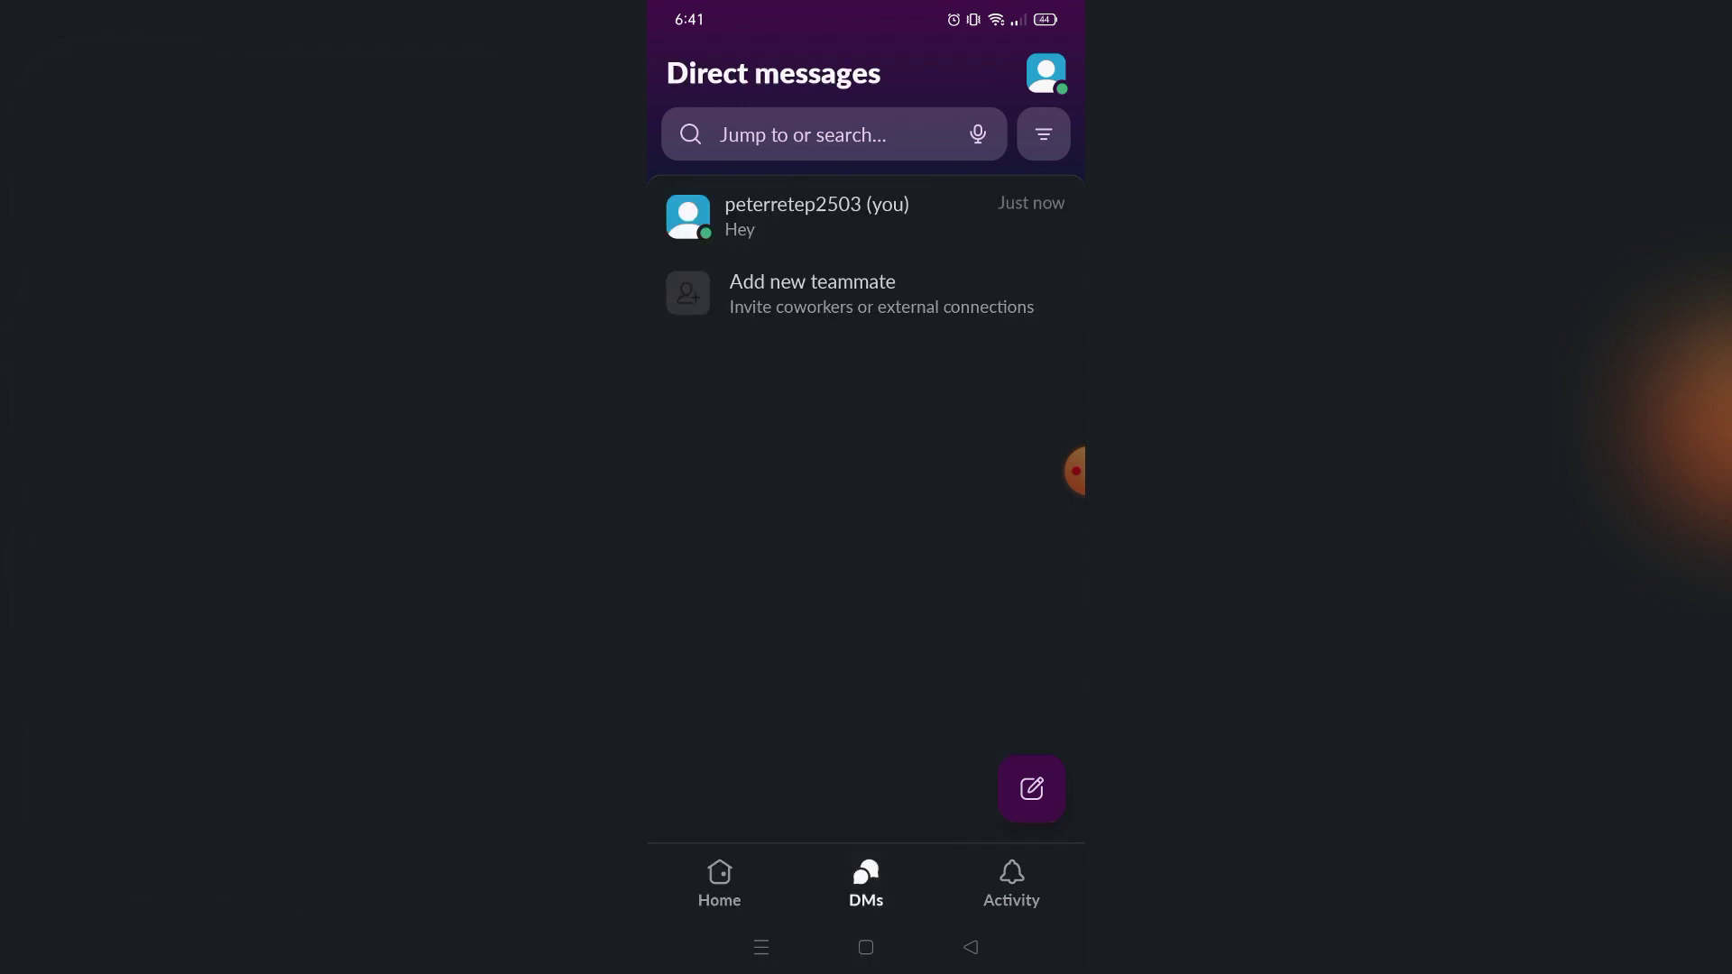
click(817, 215)
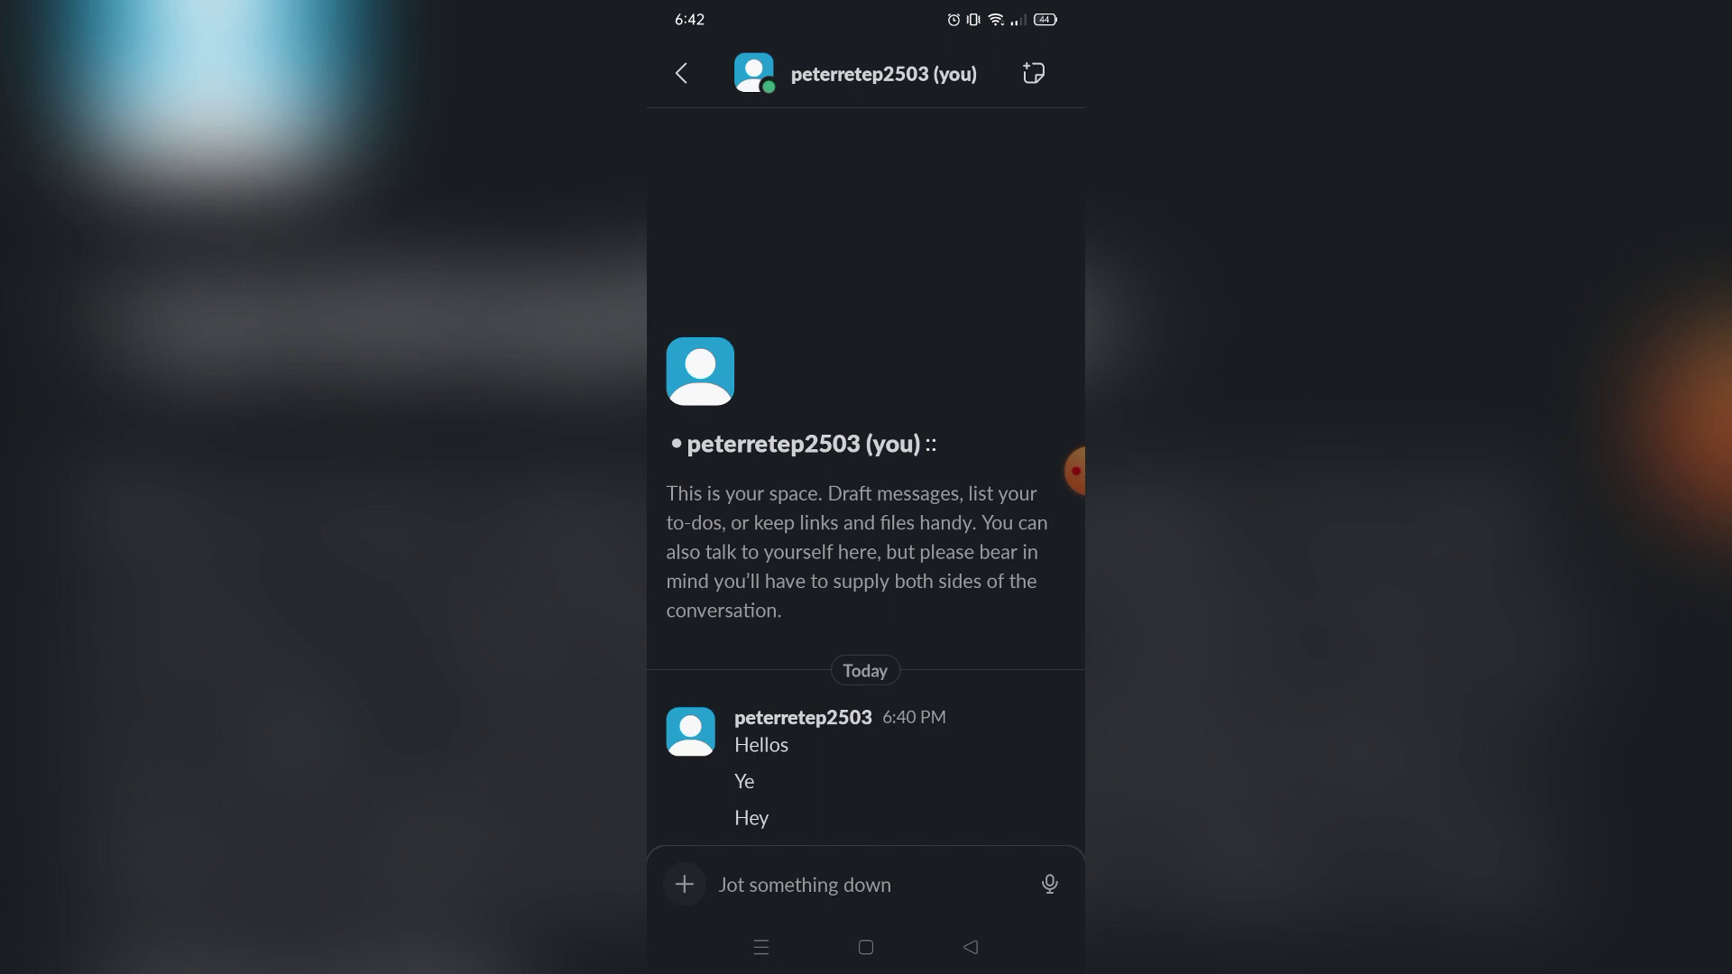
Bring up the actions for the Ye message and start forwarding it.
click(745, 781)
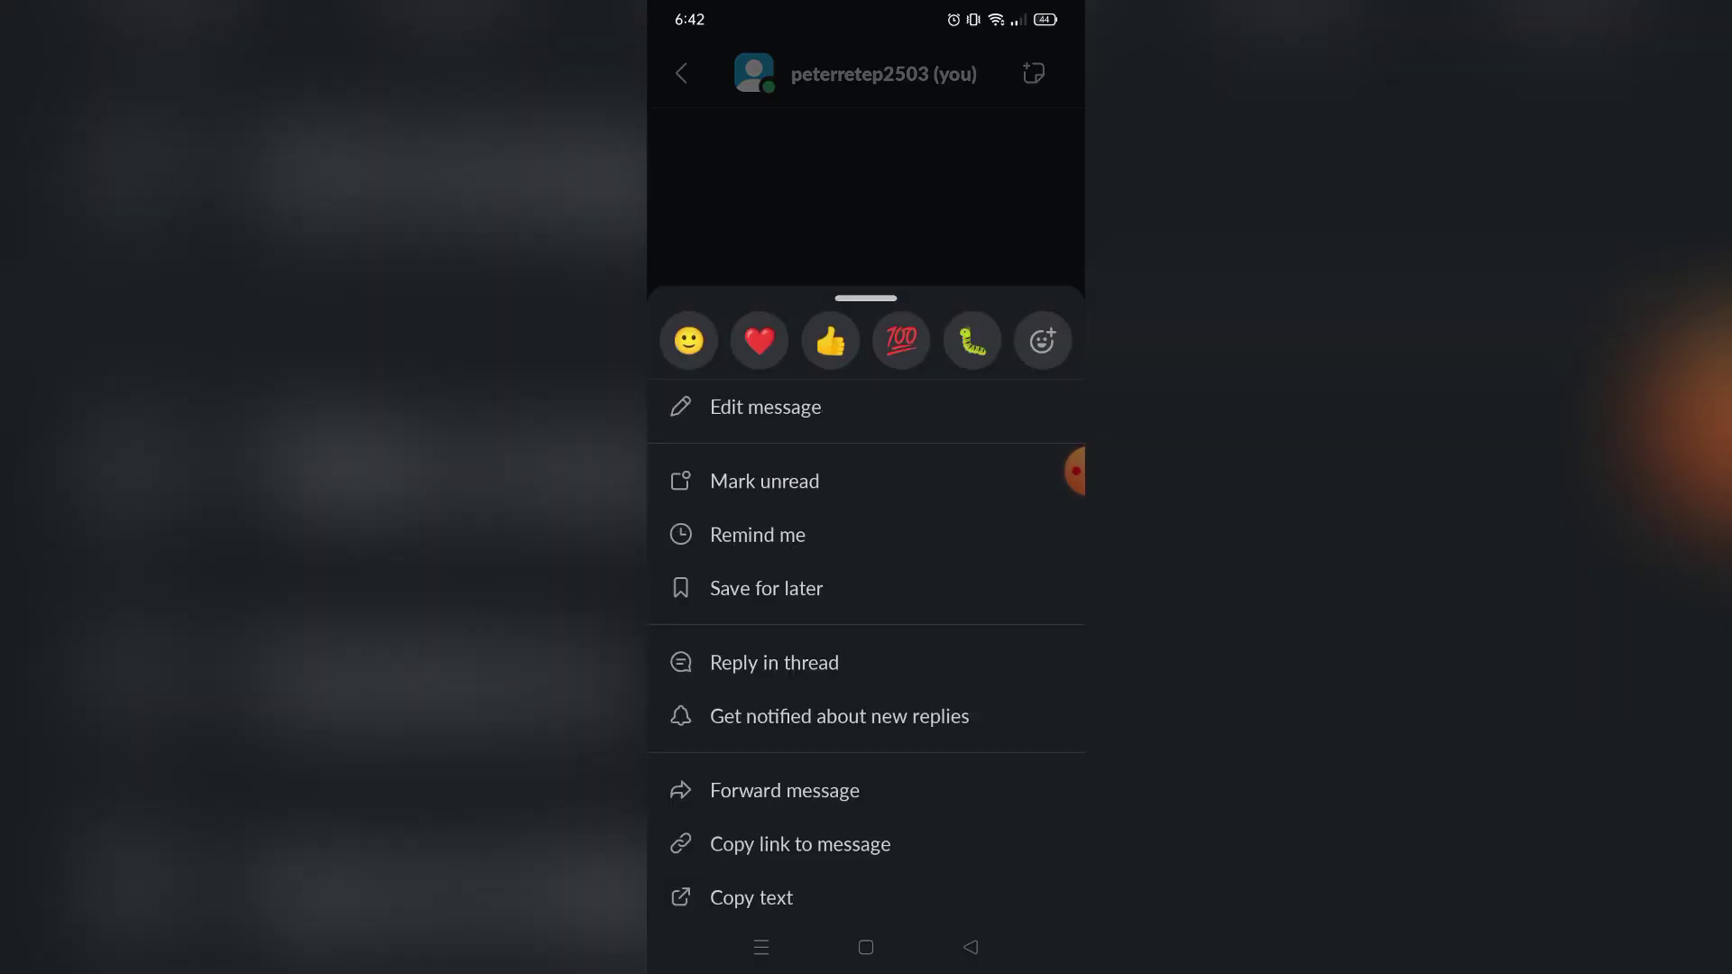
key(Escape)
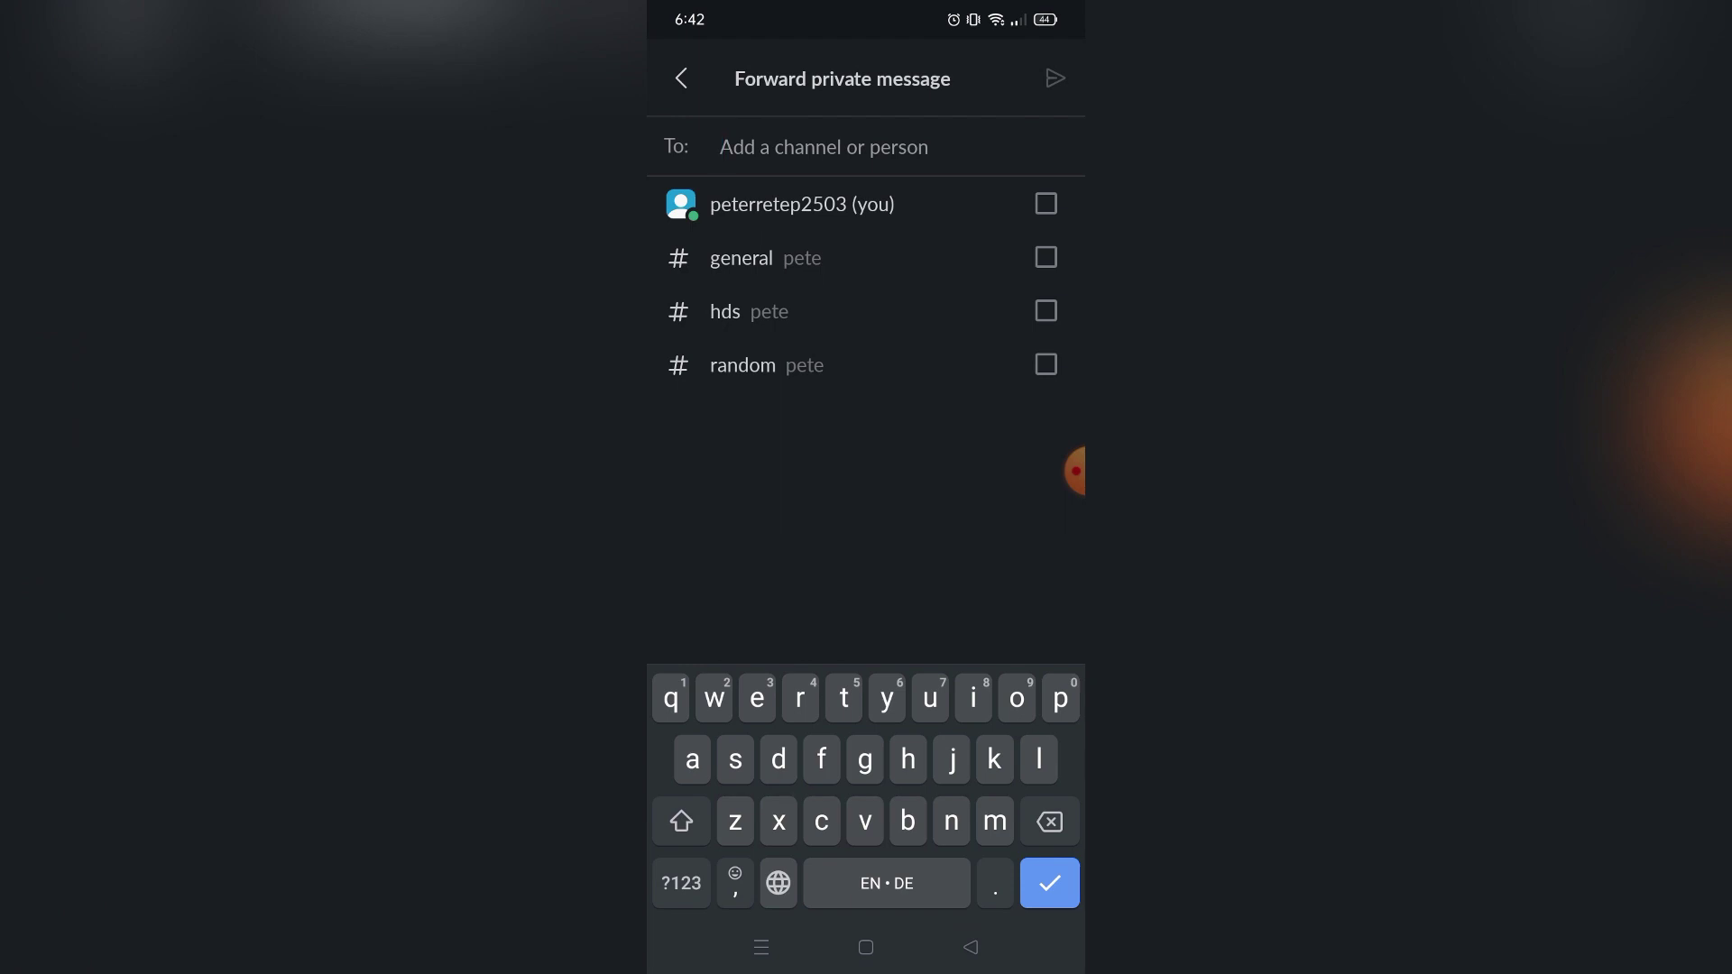
Forward the Ye message to the general channel.
click(742, 258)
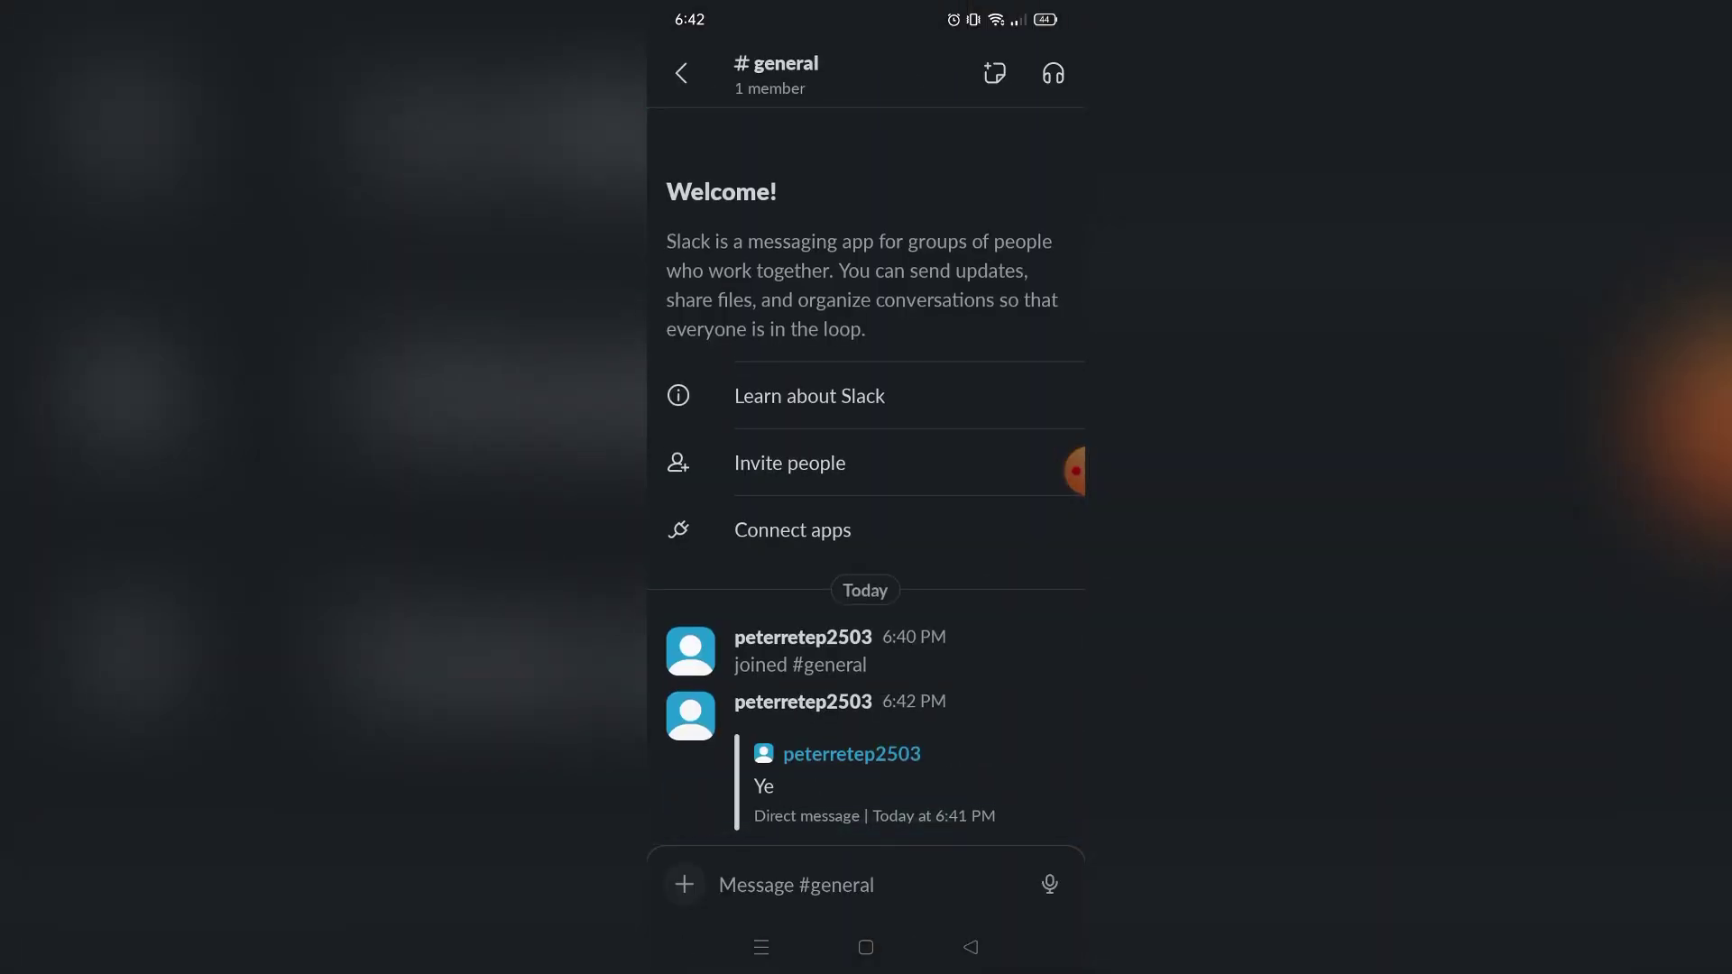
Leave #general and return to the self-DM showing Hellos, Ye and Hey.
key(Escape)
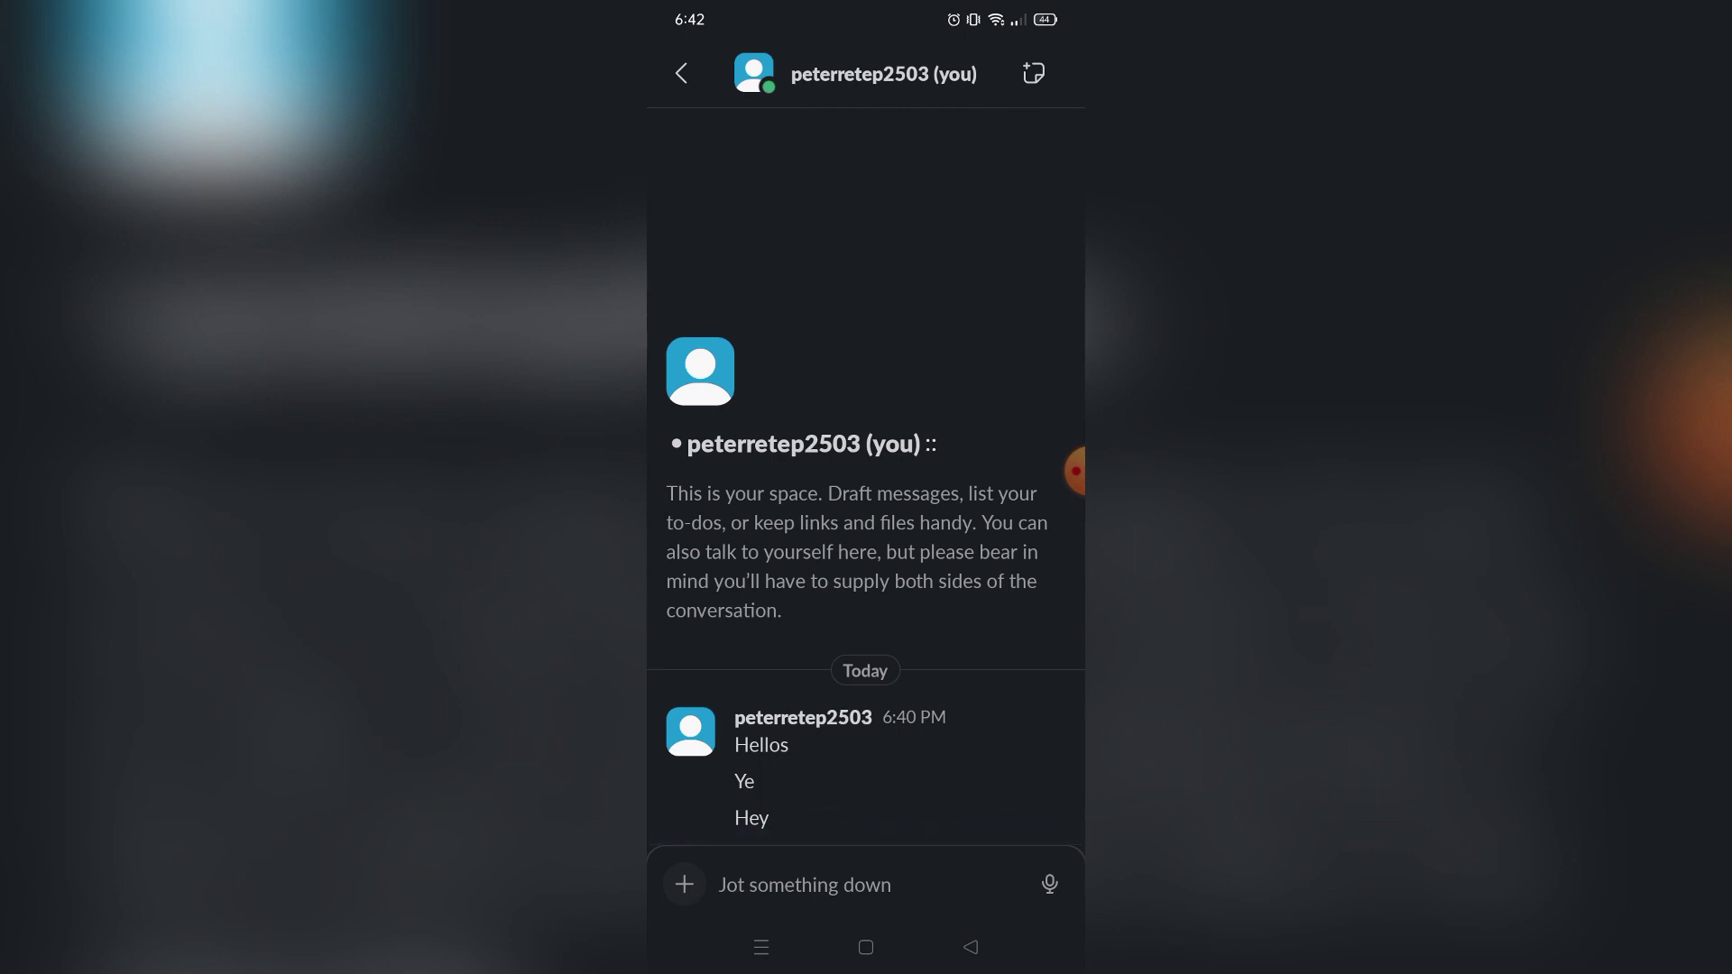